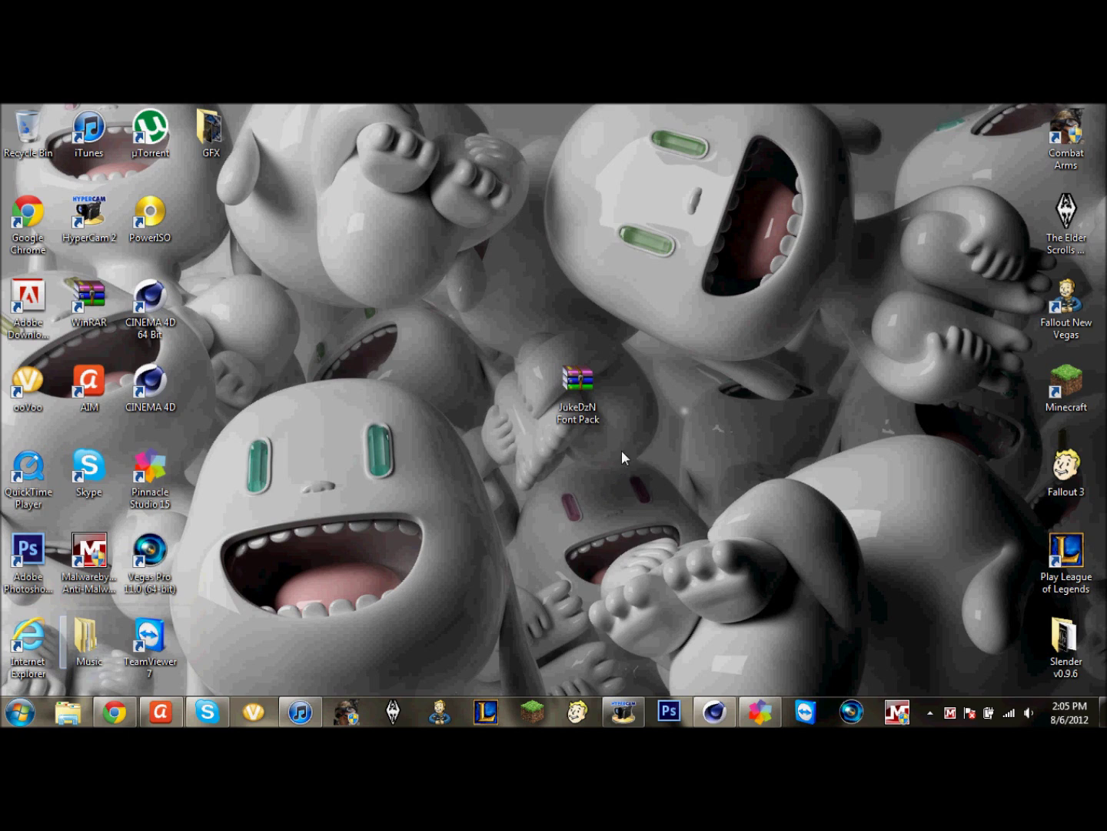
Step: Open the JukeDzN Font Pack archive from the desktop in WinRAR
double_click(578, 419)
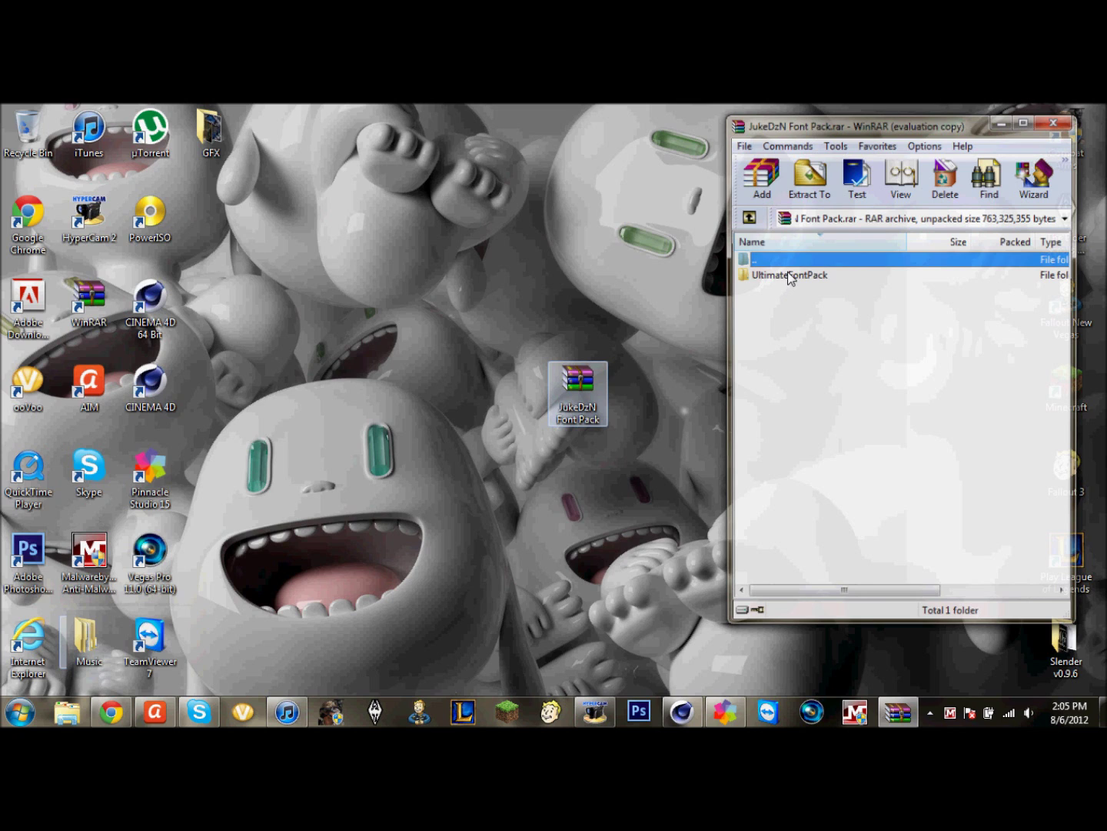
Step: Open the UltimateFontPack folder in the archive to list its .ttf font files
double_click(788, 275)
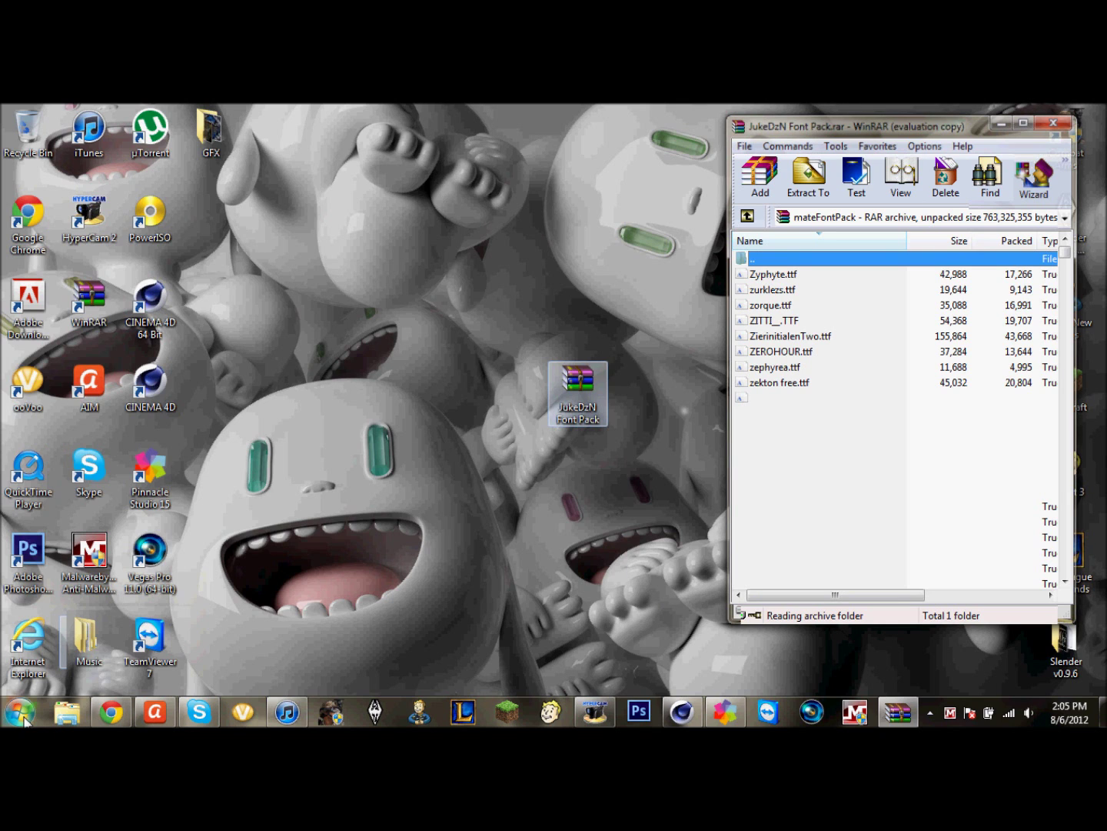
left_click(20, 713)
Step: Browse through Computer and Local Disk (C:) to the C:\Windows\Fonts folder
left_click(255, 503)
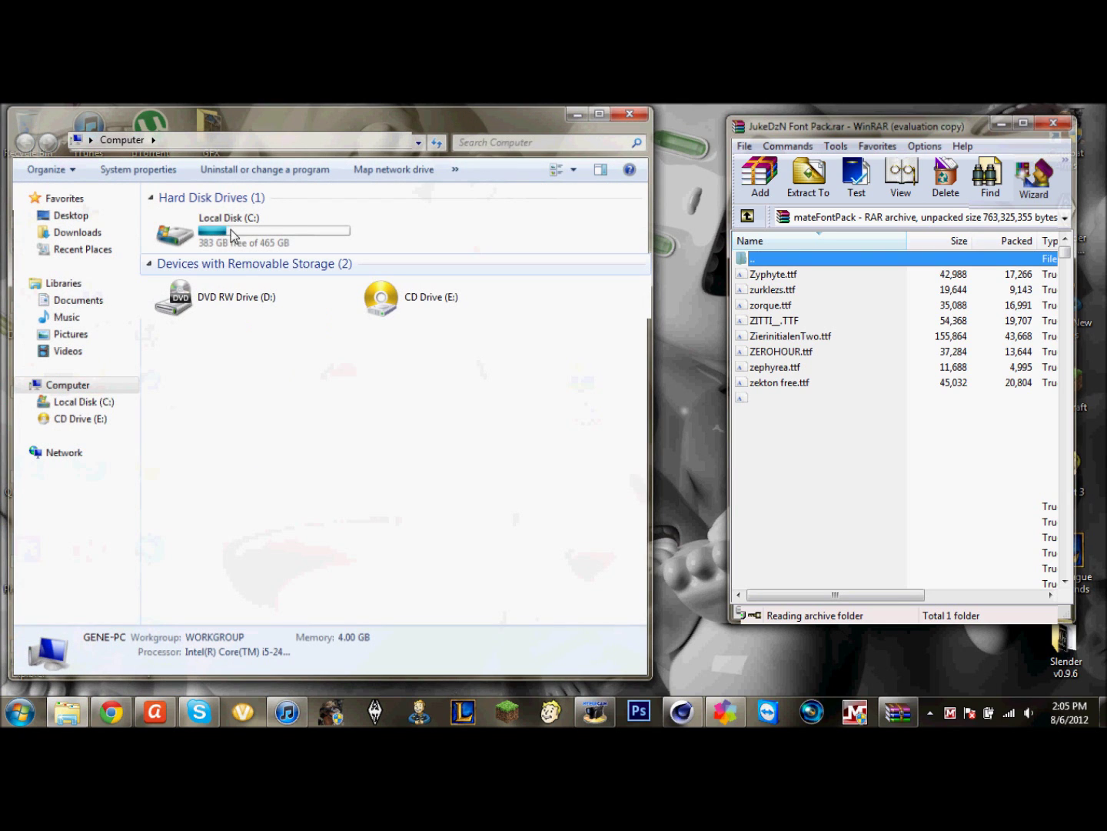
double_click(232, 236)
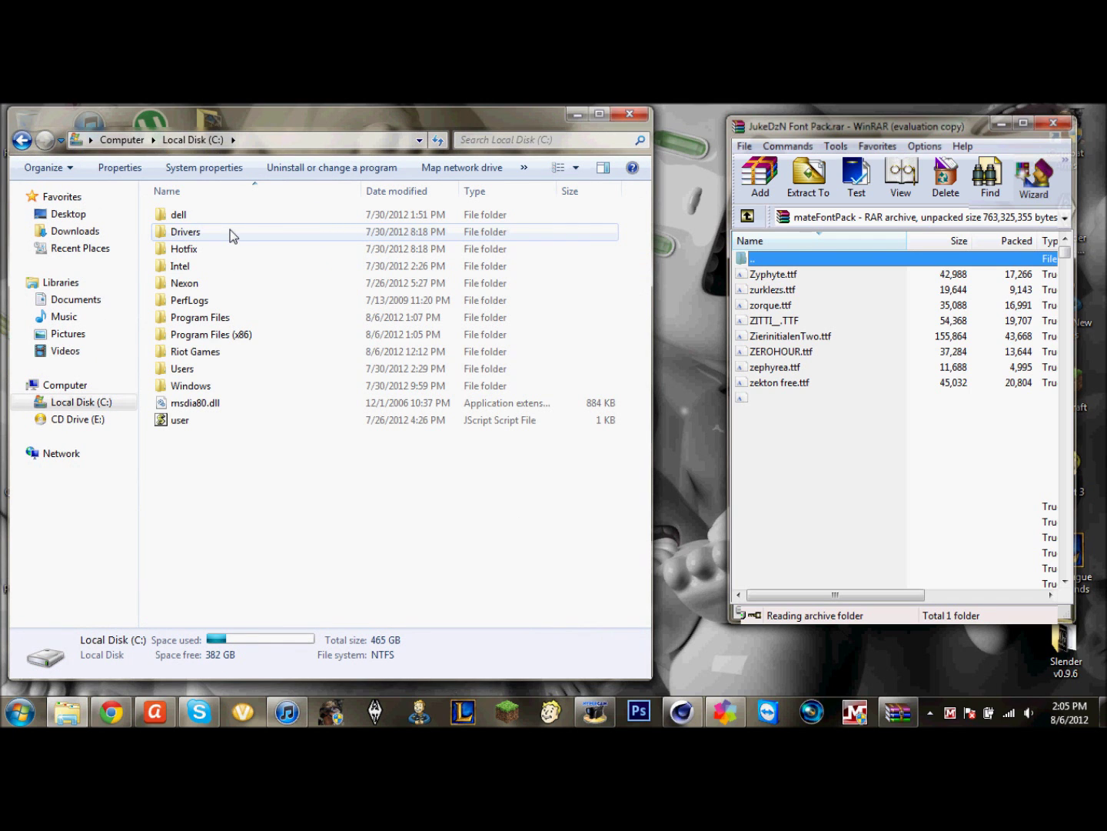
double_click(198, 386)
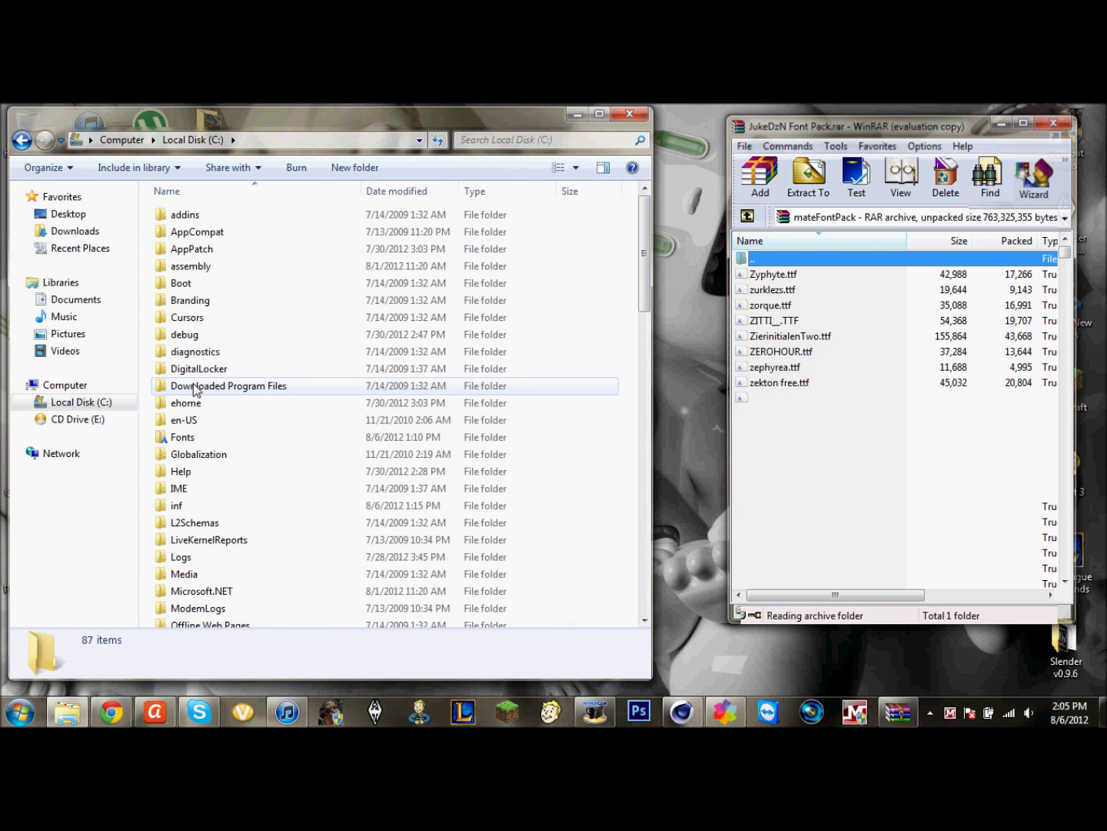
double_click(184, 437)
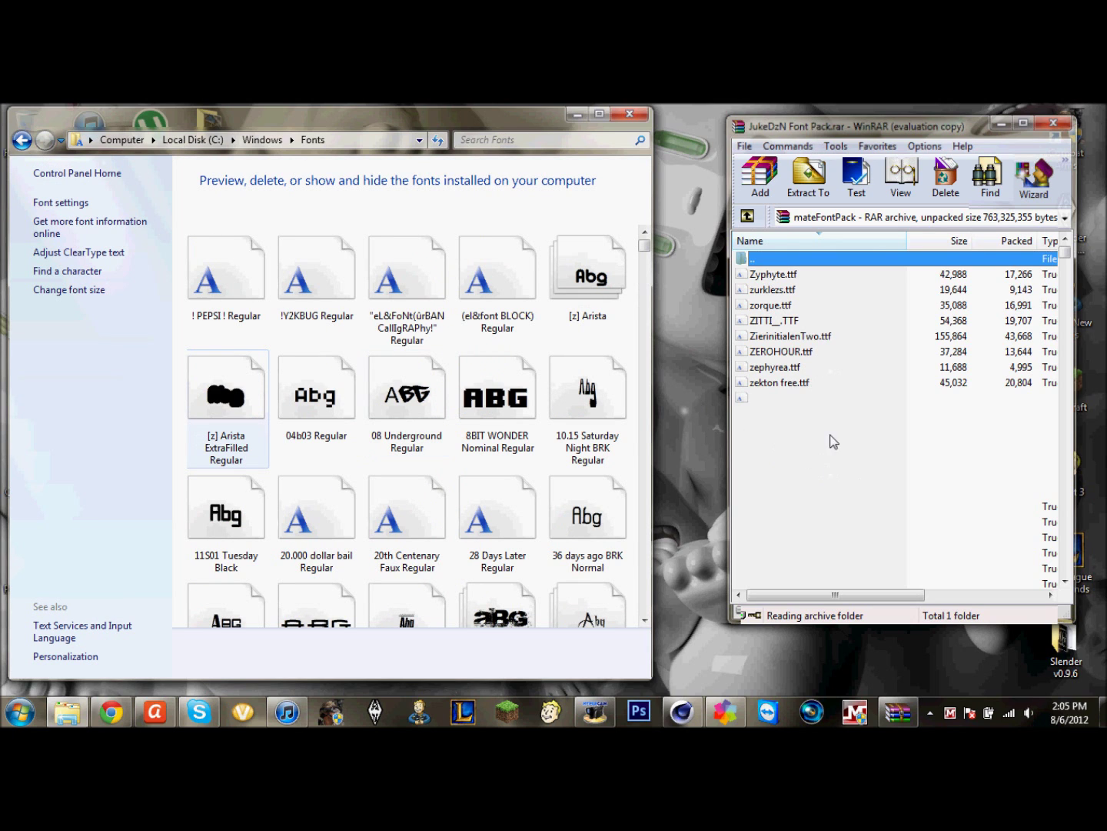
scroll(944, 417, "down", 2)
scroll(1100, 286, "down", 5)
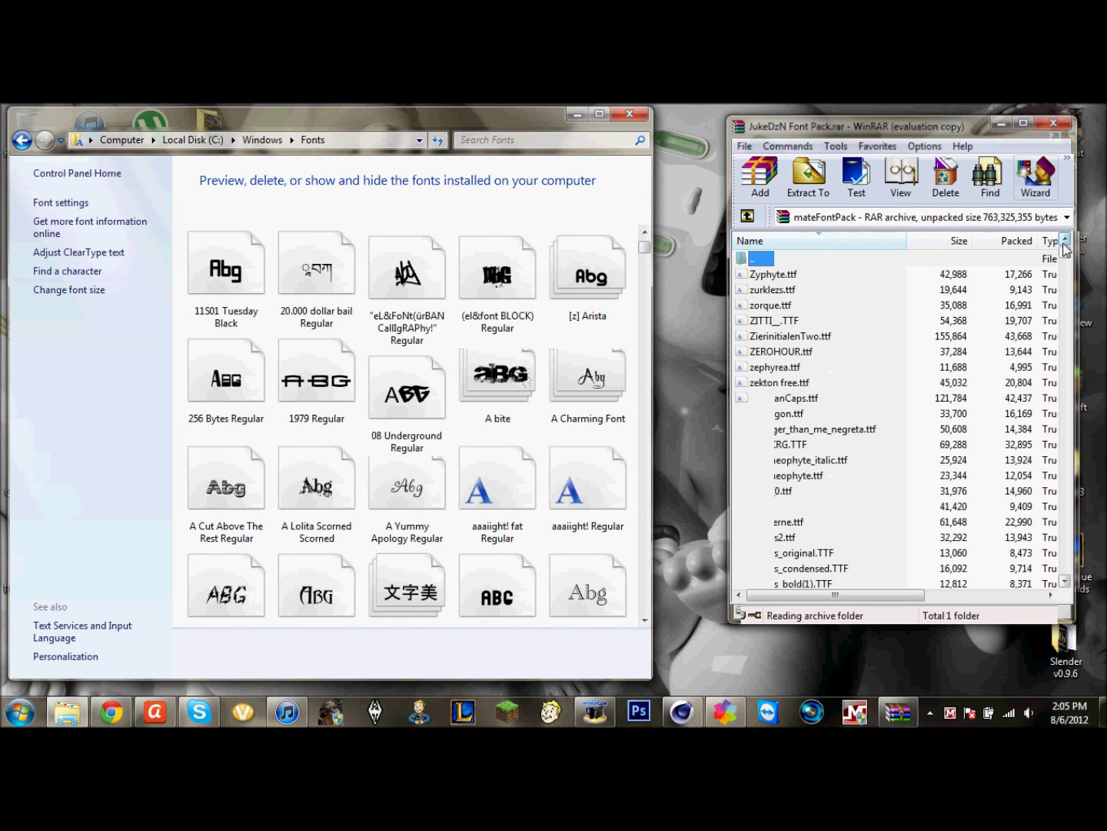
left_click_drag(1065, 250, 1064, 568)
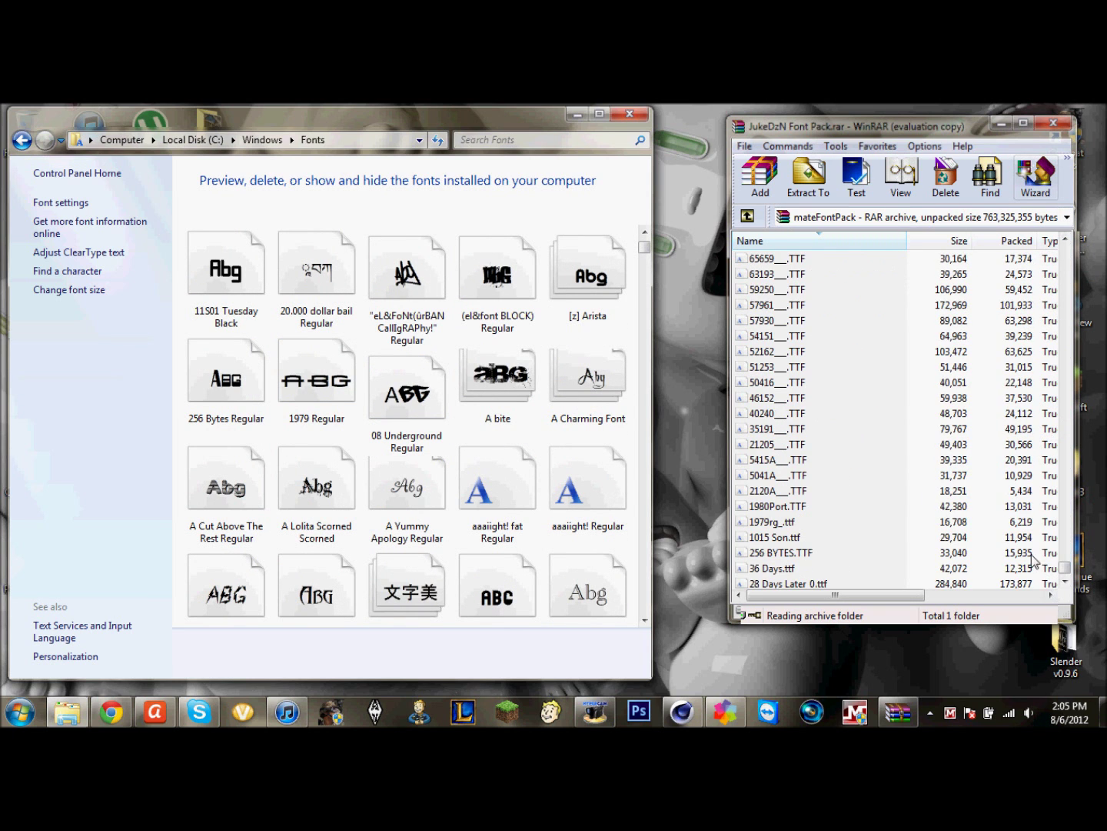
Step: Drag all archive fonts into the Fonts folder, then preview the Zyphyte TrueType font
right_click(912, 476)
mouse_move(941, 464)
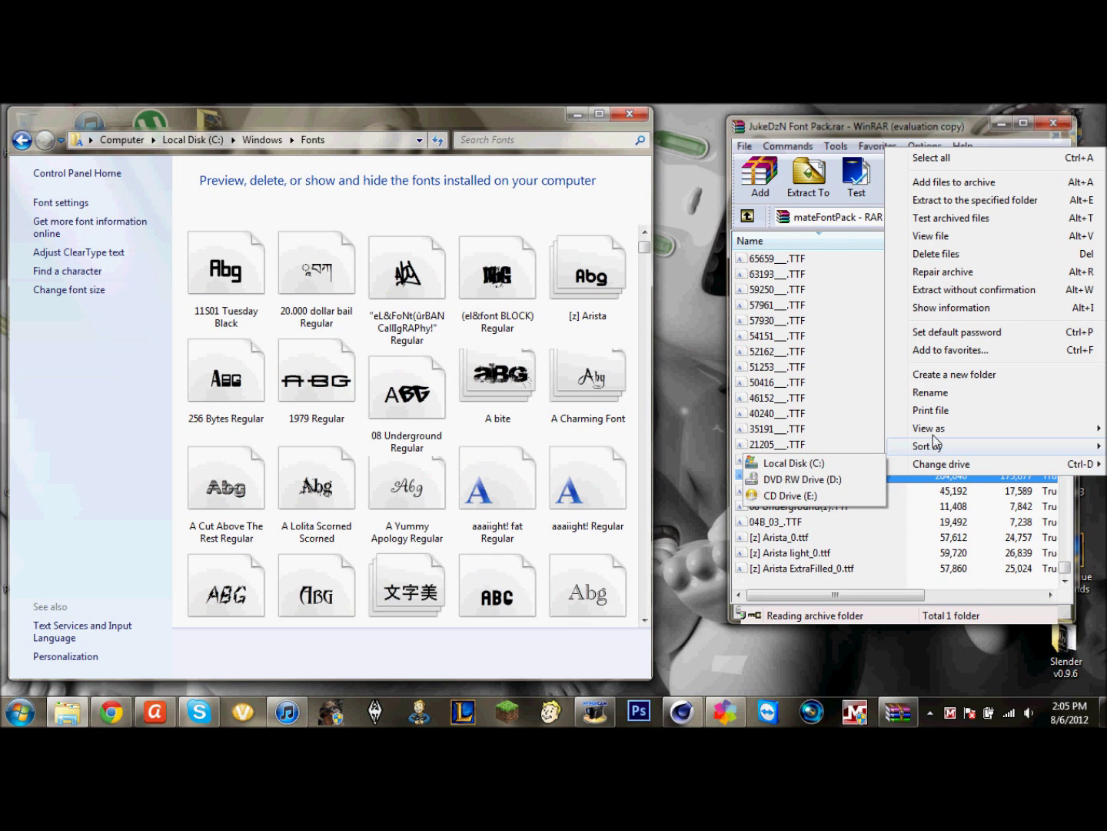
left_click(943, 157)
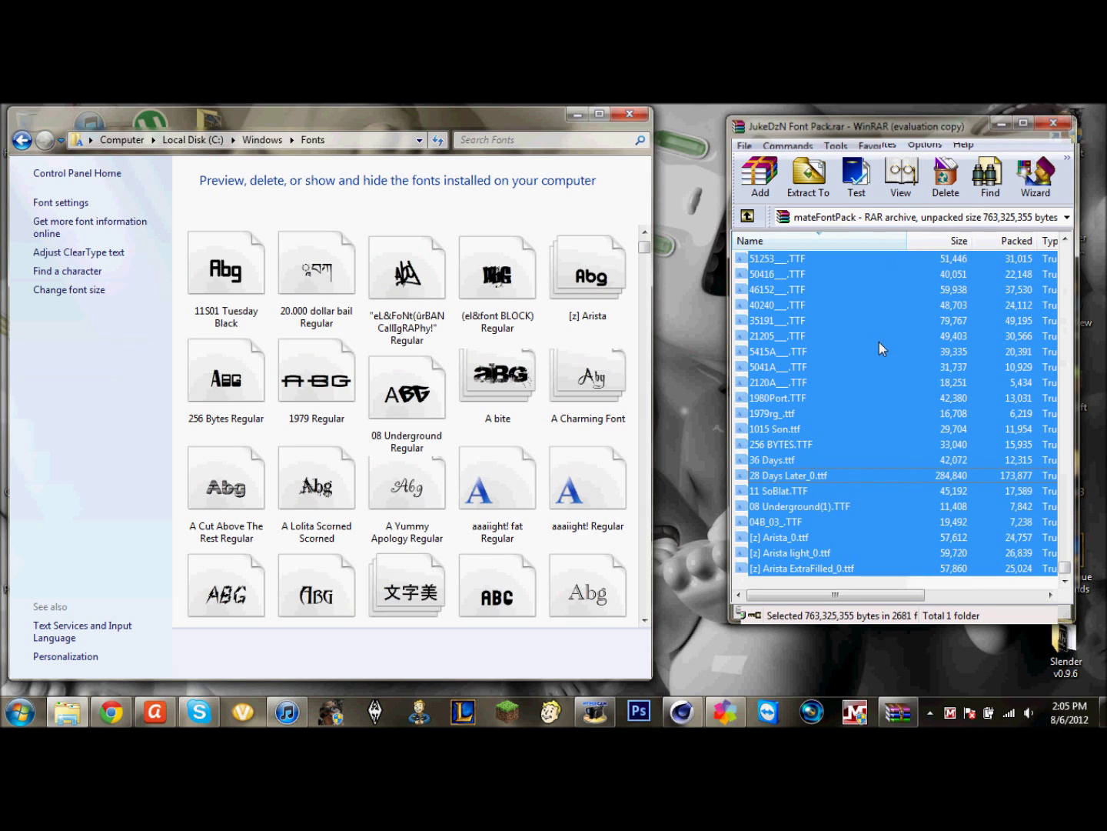
left_click_drag(873, 346, 503, 367)
left_click_drag(502, 367, 739, 332)
left_click_drag(1066, 573, 1067, 251)
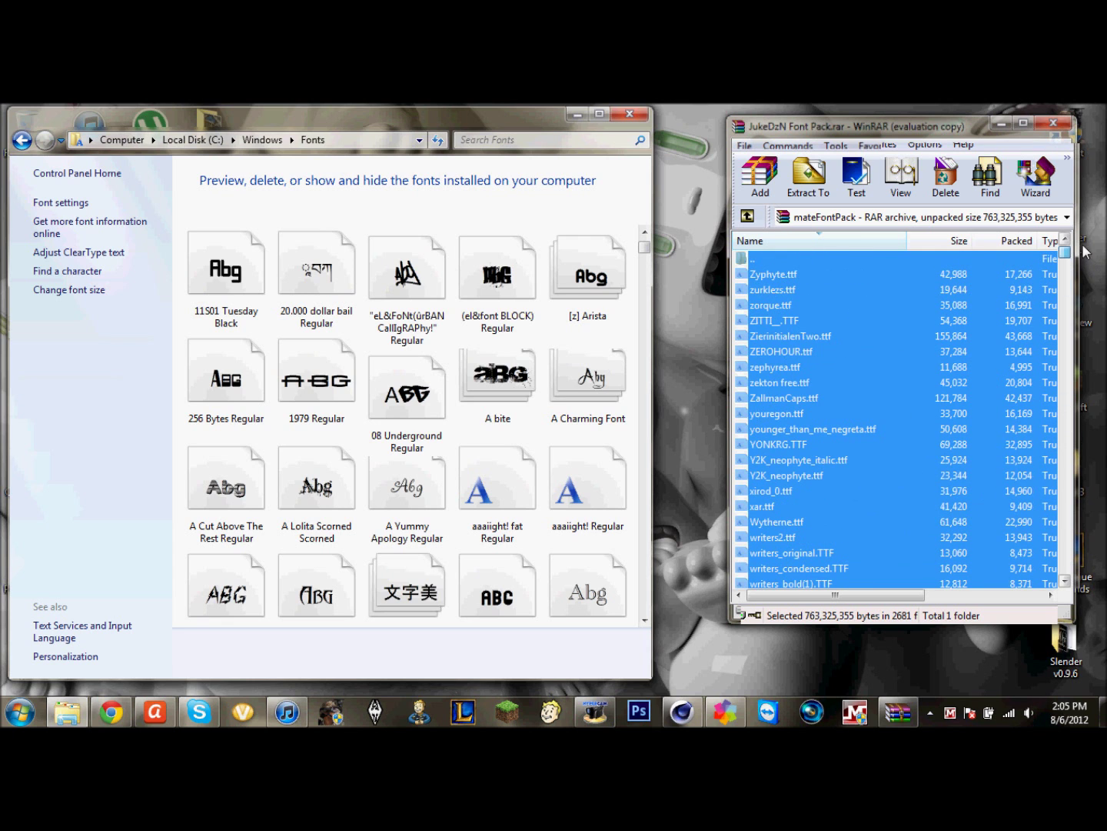
left_click_drag(869, 338, 847, 263)
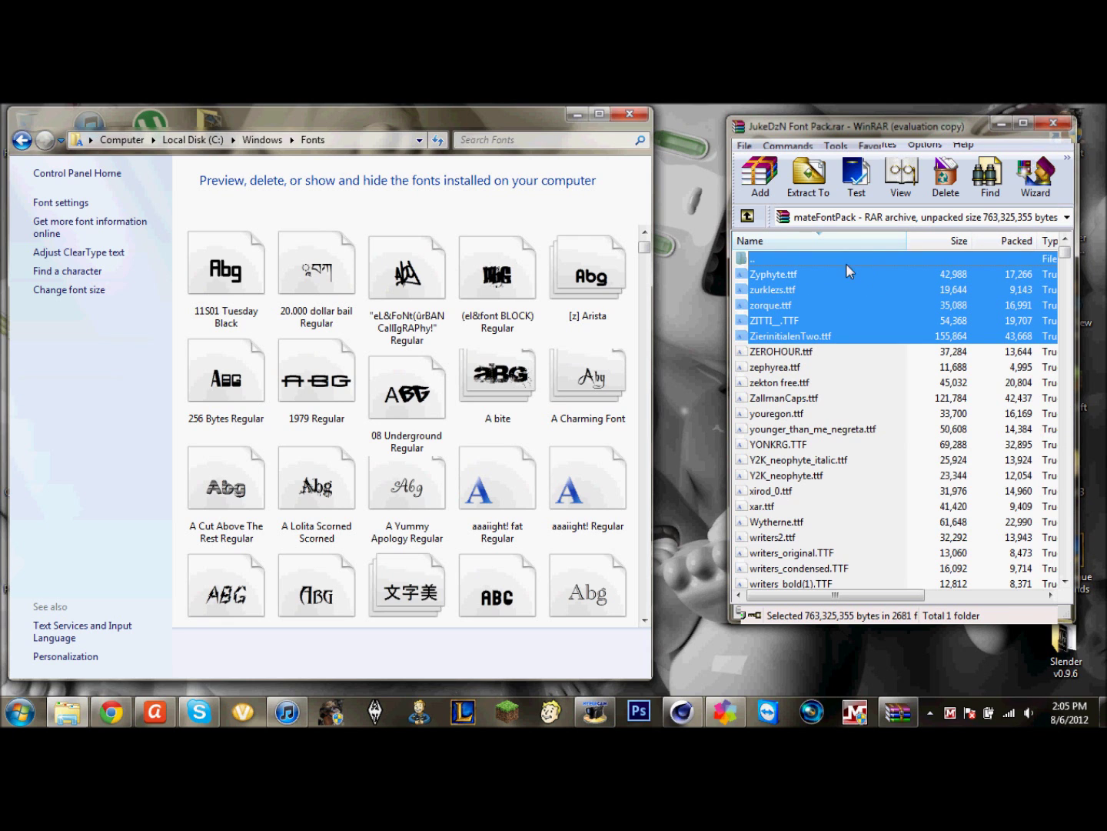
double_click(796, 279)
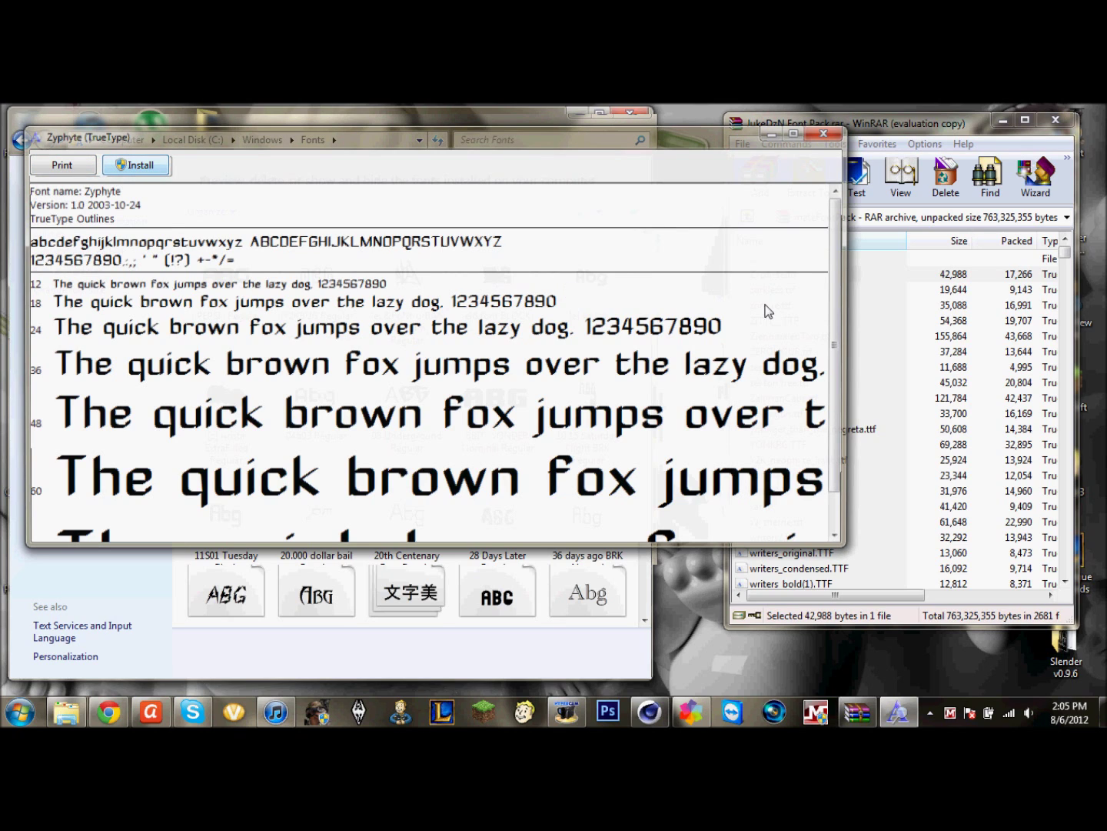
left_click(823, 134)
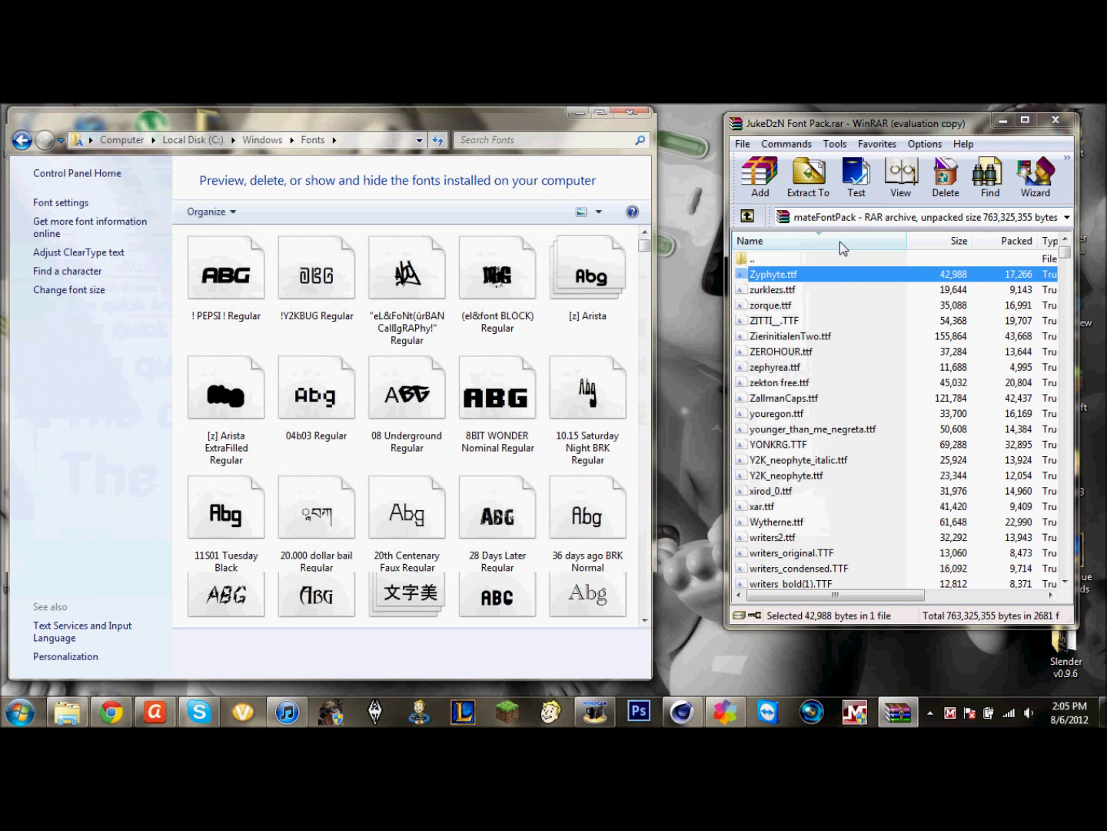
right_click(793, 275)
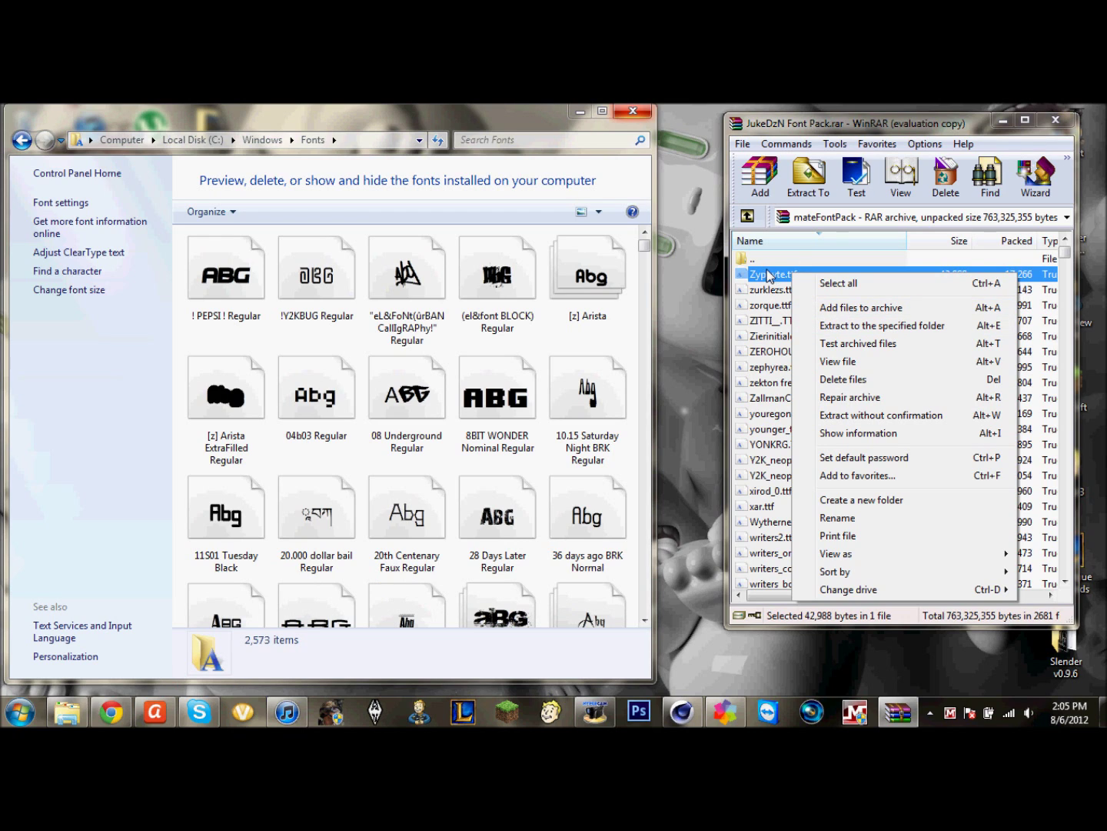
left_click(768, 277)
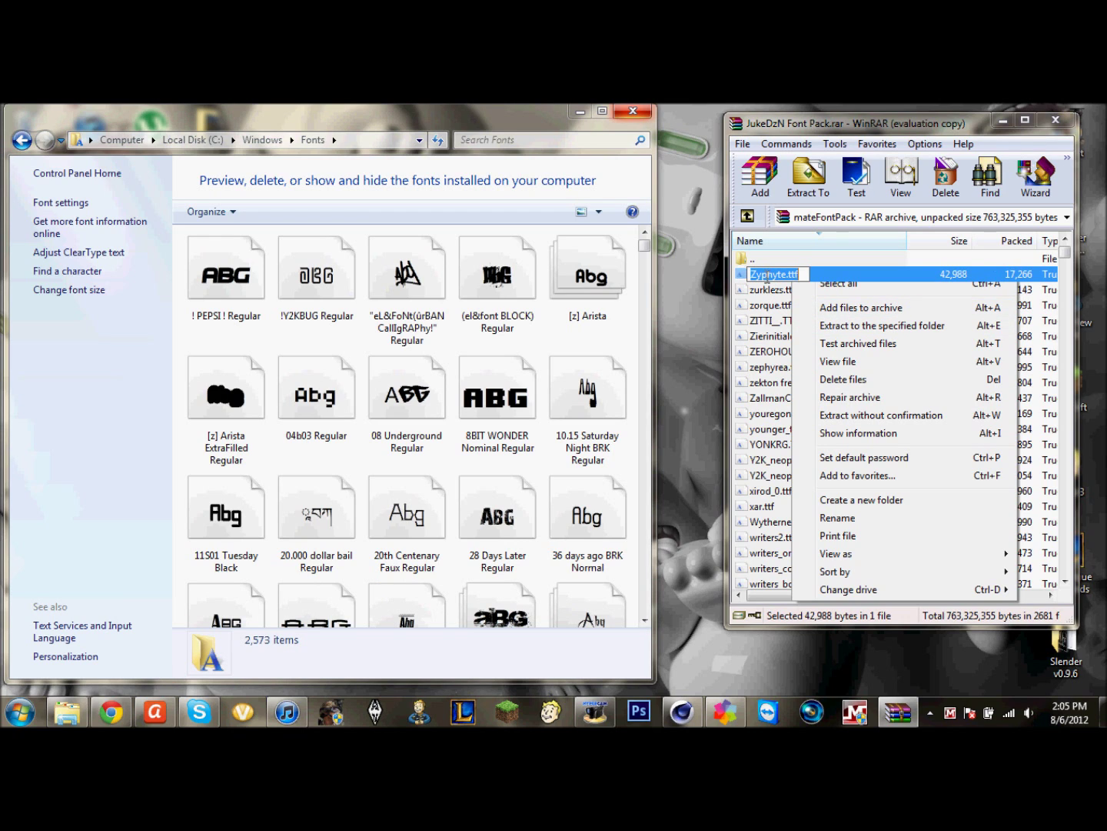
left_click(837, 280)
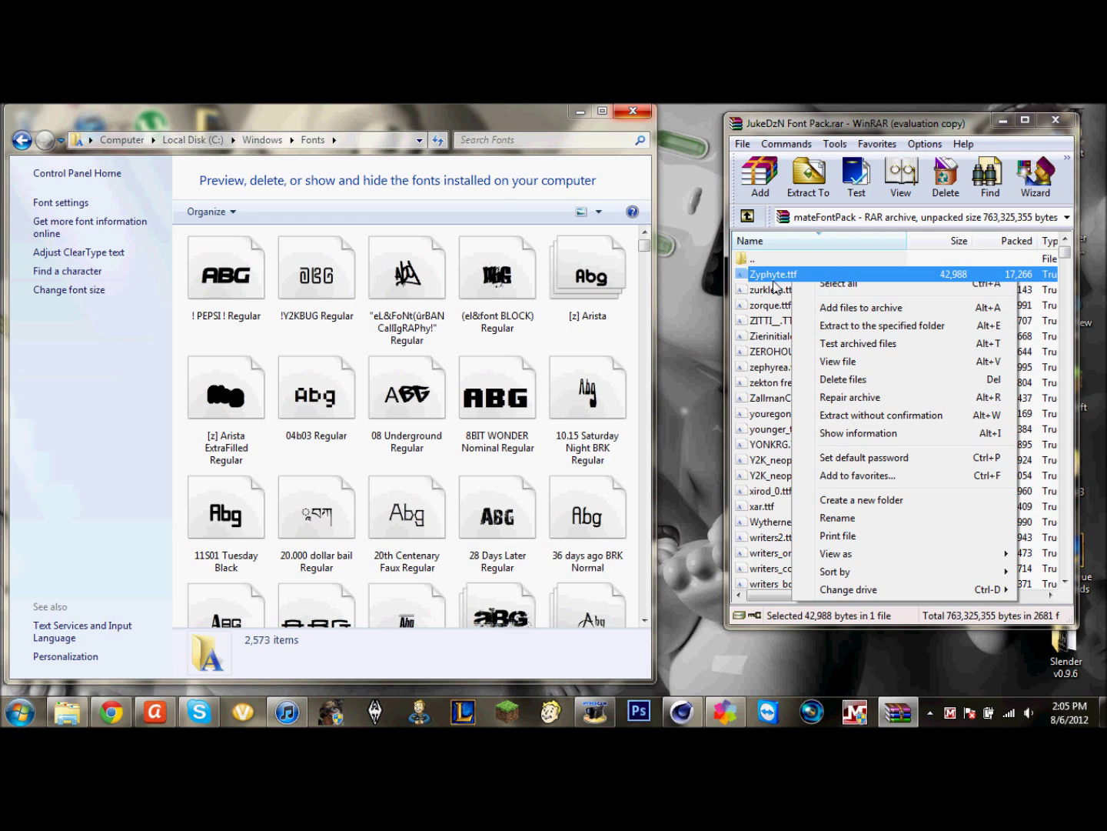